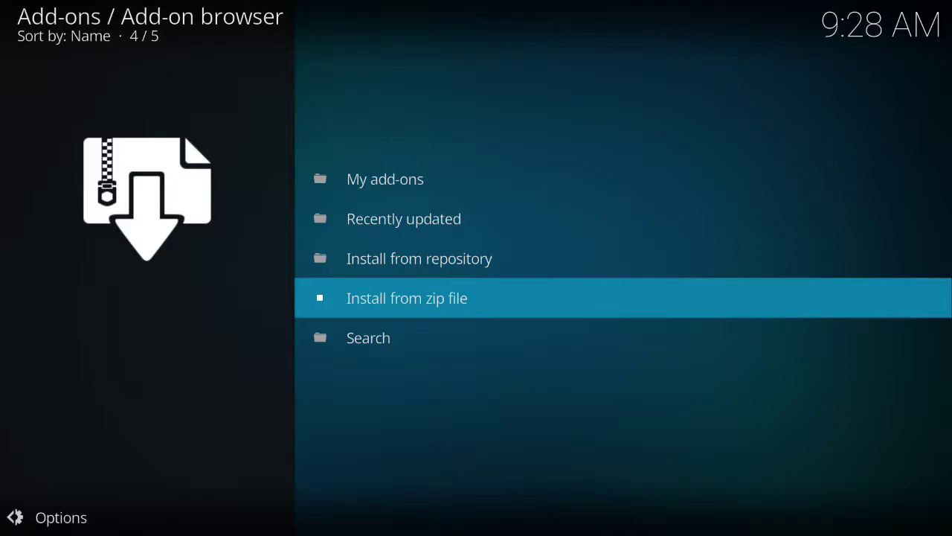
Install Exodus 3.1.13 and metahandler from the Exodus repository's Video add-ons.
{"action": "key", "text": "Up"}
{"action": "key", "text": "Return"}
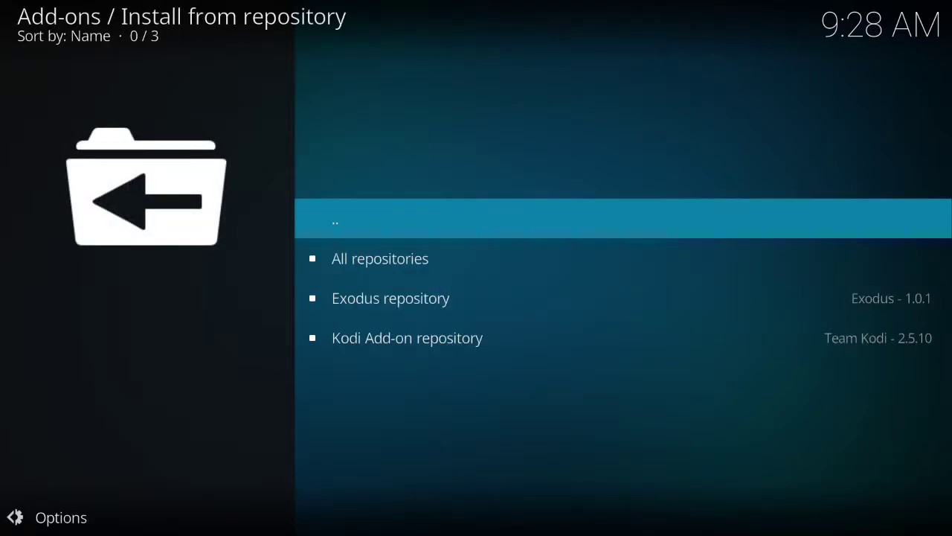
{"action": "key", "text": "Down"}
{"action": "key", "text": "Down"}
{"action": "key", "text": "Return"}
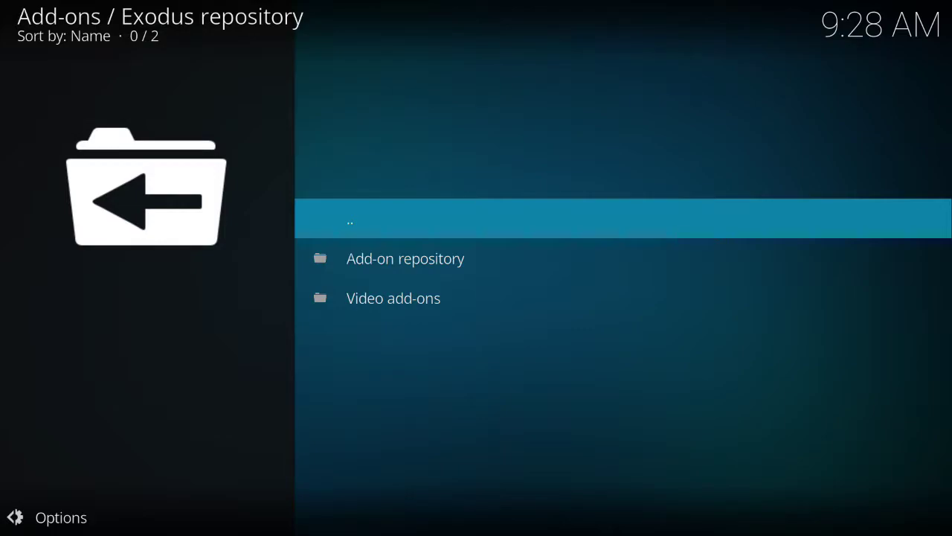
{"action": "key", "text": "Down"}
{"action": "key", "text": "Down"}
{"action": "key", "text": "Return"}
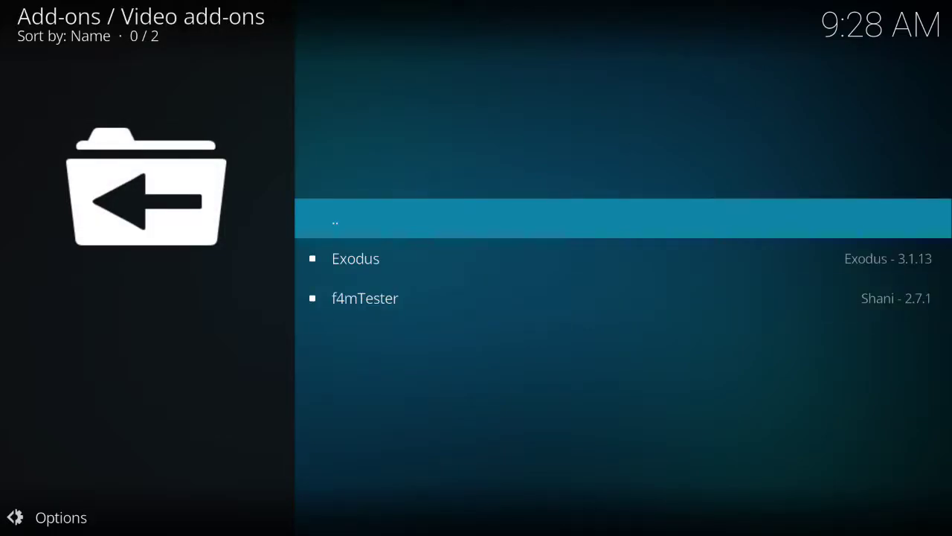
{"action": "key", "text": "Down"}
{"action": "key", "text": "Return"}
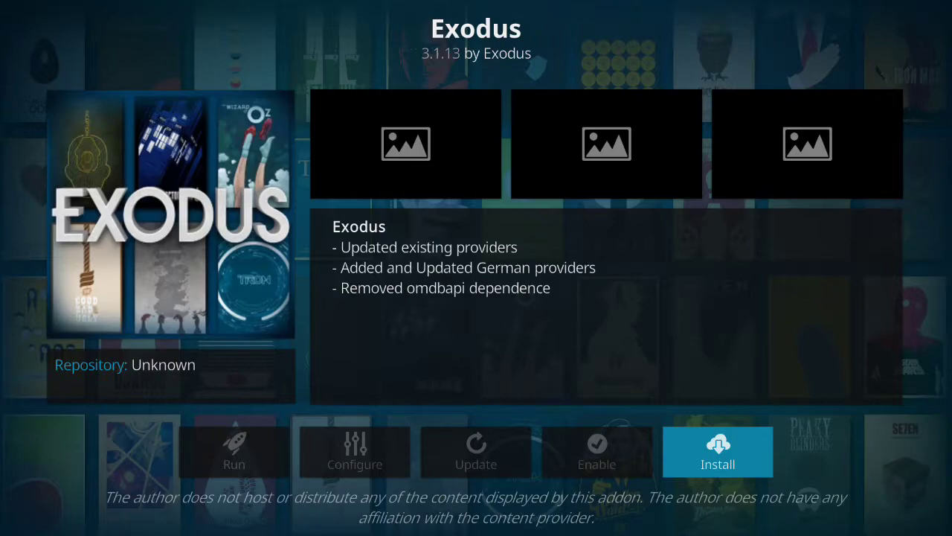
{"action": "key", "text": "Return"}
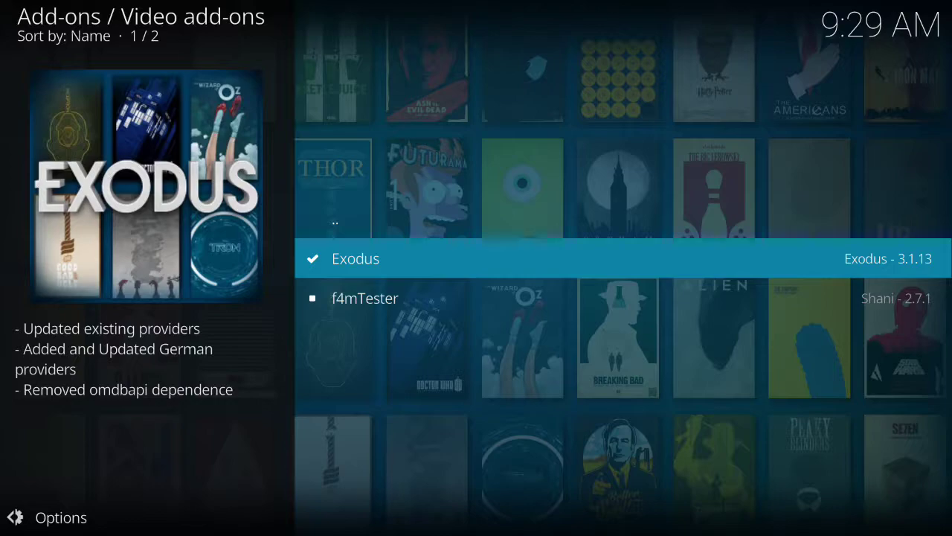
Return to the Add-on browser and browse the fusion source under Install from zip file.
{"action": "key", "text": "BackSpace"}
{"action": "key", "text": "BackSpace"}
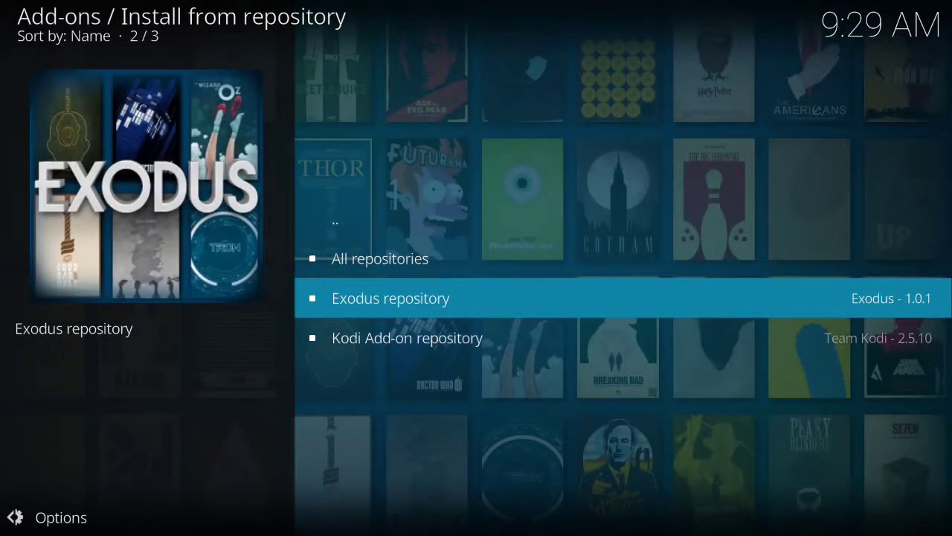
{"action": "key", "text": "BackSpace"}
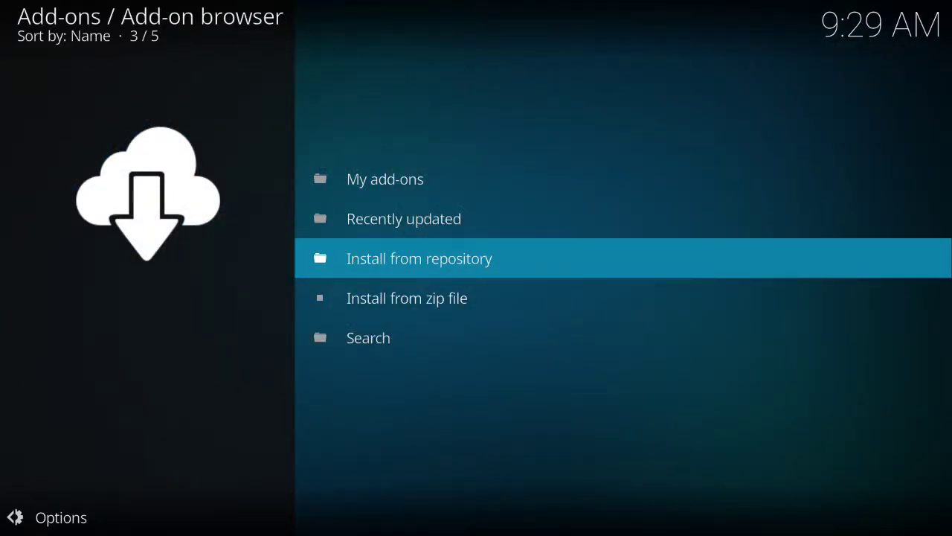
{"action": "key", "text": "Down"}
{"action": "key", "text": "Return"}
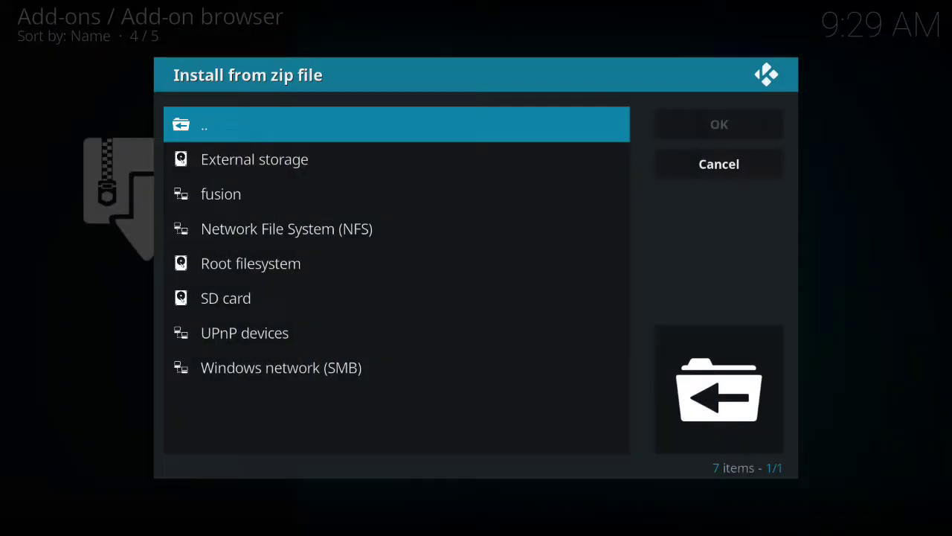
{"action": "key", "text": "Down"}
{"action": "key", "text": "Down"}
{"action": "key", "text": "Return"}
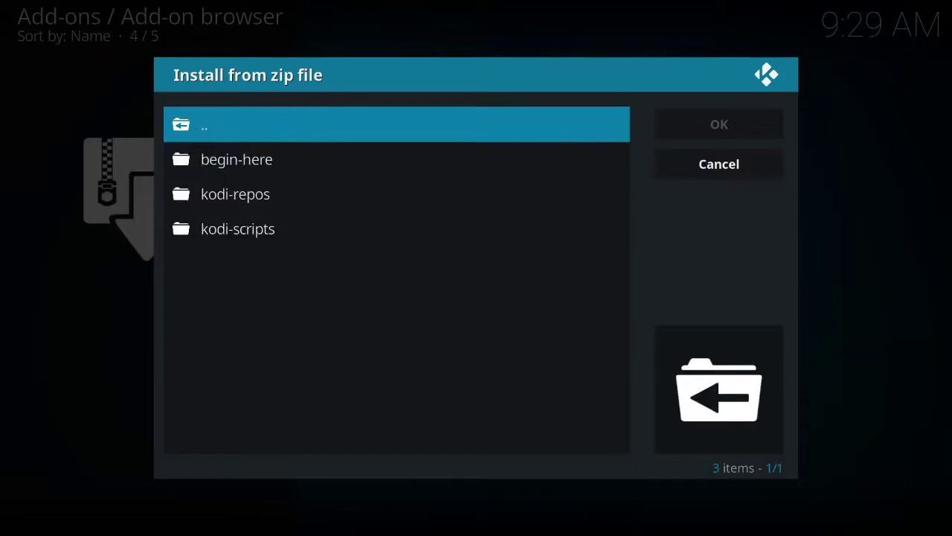
Install repository.unofficialsportsdevil-1.0.0.zip from fusion's kodi-repos/english folder.
{"action": "key", "text": "Up"}
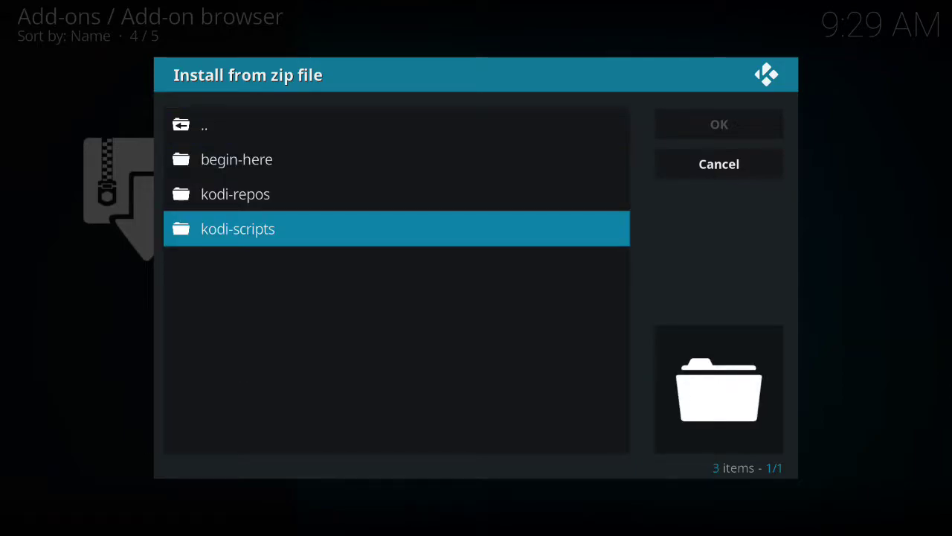
{"action": "key", "text": "Return"}
{"action": "key", "text": "Return"}
{"action": "key", "text": "Up"}
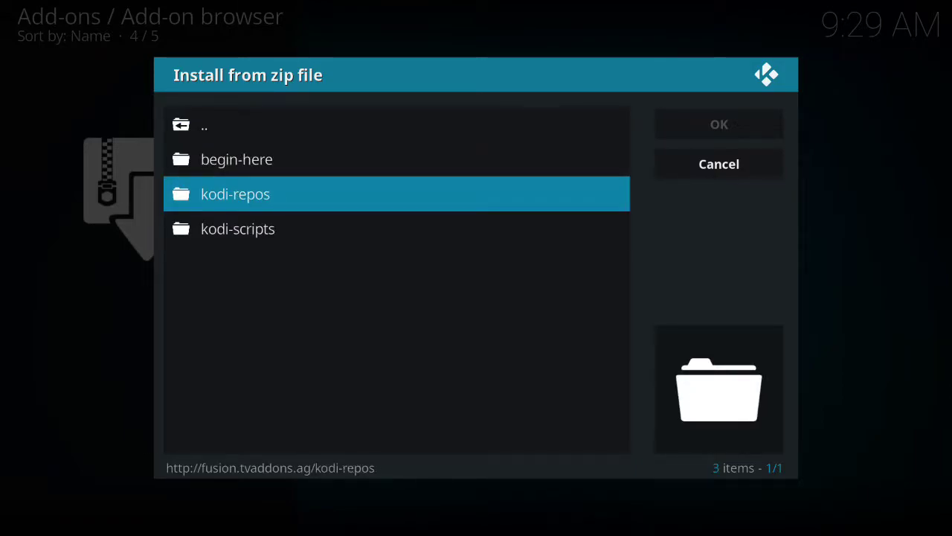
{"action": "key", "text": "Return"}
{"action": "key", "text": "Down"}
{"action": "key", "text": "Return"}
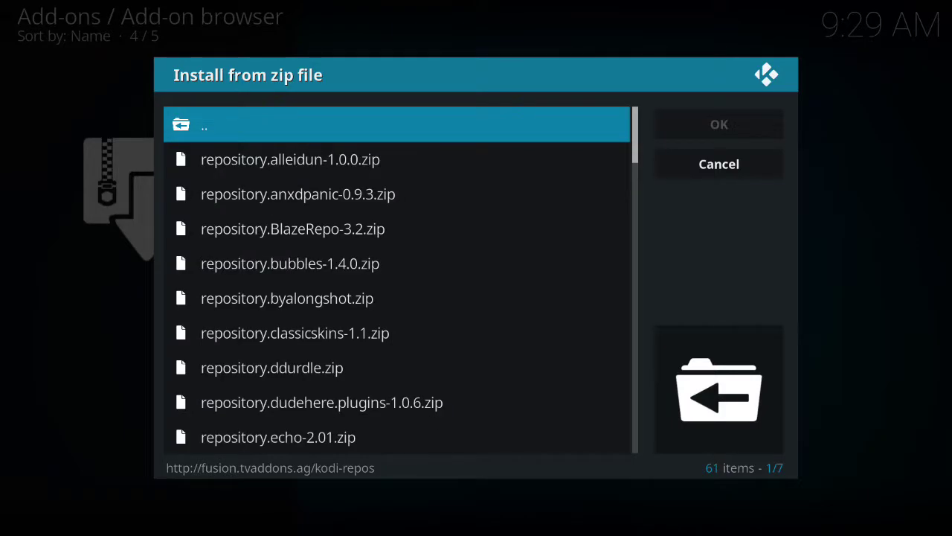
{"action": "key", "text": "Down"}
{"action": "key", "text": "Down"}
{"action": "key", "text": "Down"}
{"action": "key", "text": "Down"}
{"action": "key", "text": "Down"}
{"action": "key", "text": "Down"}
{"action": "key", "text": "Down"}
{"action": "key", "text": "Down"}
{"action": "key", "text": "Down"}
{"action": "key", "text": "Down"}
{"action": "key", "text": "Down"}
{"action": "key", "text": "Down"}
{"action": "key", "text": "Down"}
{"action": "key", "text": "Down"}
{"action": "key", "text": "Down"}
{"action": "key", "text": "Down"}
{"action": "key", "text": "Down"}
{"action": "key", "text": "Down"}
{"action": "key", "text": "Down"}
{"action": "key", "text": "Down"}
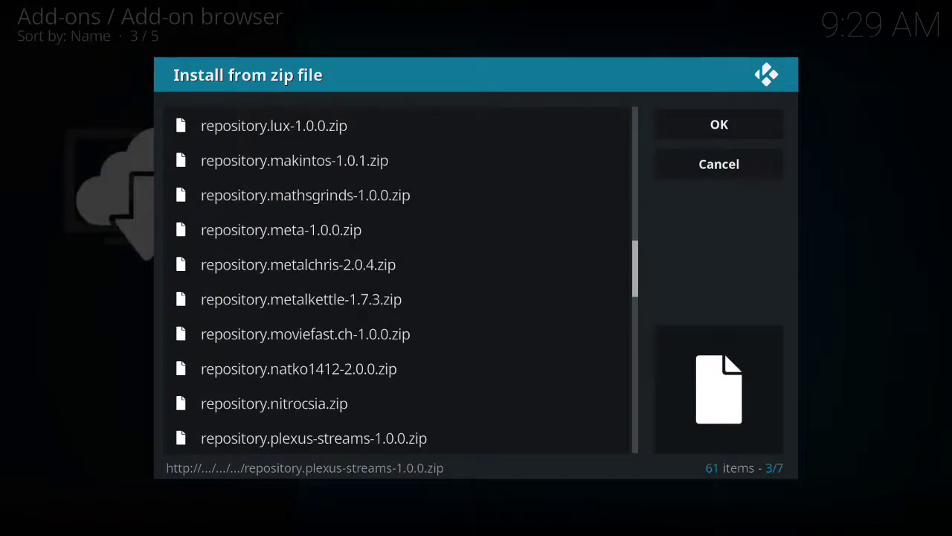
{"action": "key", "text": "Down"}
{"action": "key", "text": "Down"}
{"action": "key", "text": "Down"}
{"action": "key", "text": "Down"}
{"action": "key", "text": "Down"}
{"action": "key", "text": "Down"}
{"action": "key", "text": "Down"}
{"action": "key", "text": "Down"}
{"action": "key", "text": "Down"}
{"action": "key", "text": "Down"}
{"action": "key", "text": "Down"}
{"action": "key", "text": "Down"}
{"action": "key", "text": "Down"}
{"action": "key", "text": "Down"}
{"action": "key", "text": "Down"}
{"action": "key", "text": "Down"}
{"action": "key", "text": "Down"}
{"action": "key", "text": "Down"}
{"action": "key", "text": "Down"}
{"action": "key", "text": "Down"}
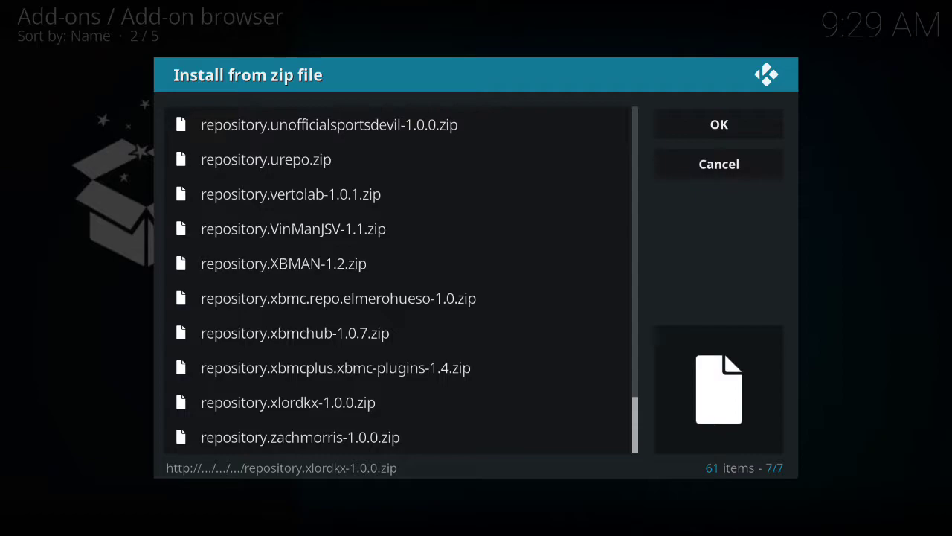
{"action": "key", "text": "Up"}
{"action": "key", "text": "Up"}
{"action": "key", "text": "Up"}
{"action": "key", "text": "Up"}
{"action": "key", "text": "Up"}
{"action": "key", "text": "Up"}
{"action": "key", "text": "Up"}
{"action": "key", "text": "Up"}
{"action": "key", "text": "Up"}
{"action": "key", "text": "Up"}
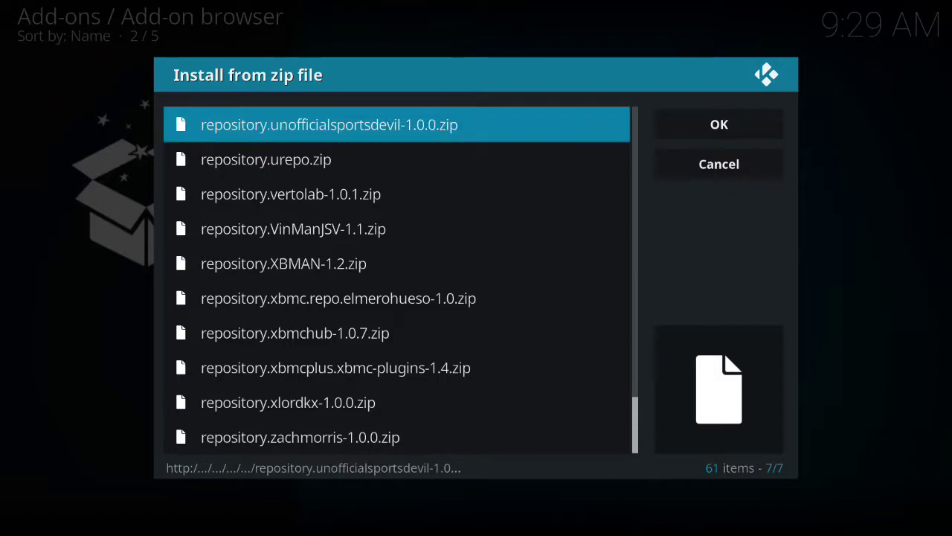
{"action": "key", "text": "Down"}
{"action": "key", "text": "Down"}
{"action": "key", "text": "Return"}
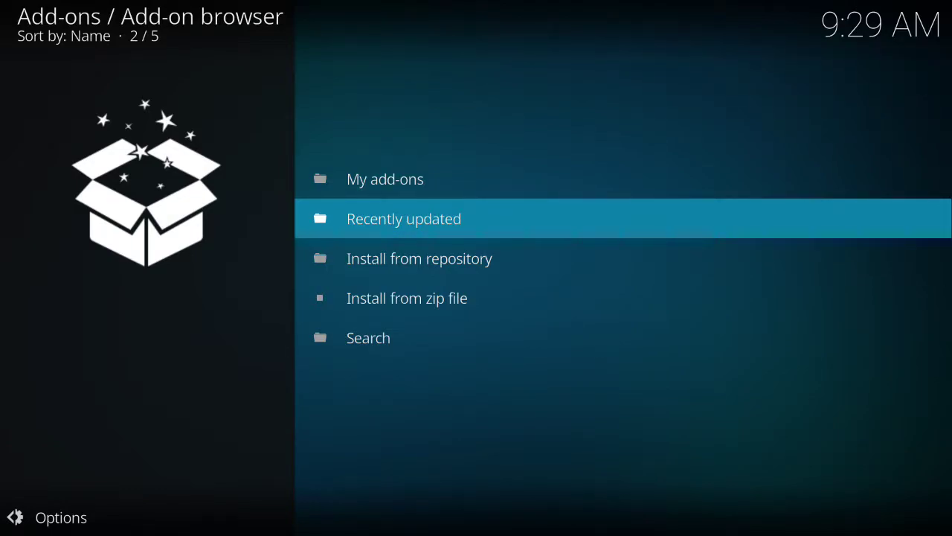
Install SportsDevil 2017.05.19 from the Unofficial SportsDevil Repository's Video add-ons.
{"action": "key", "text": "Down"}
{"action": "key", "text": "Return"}
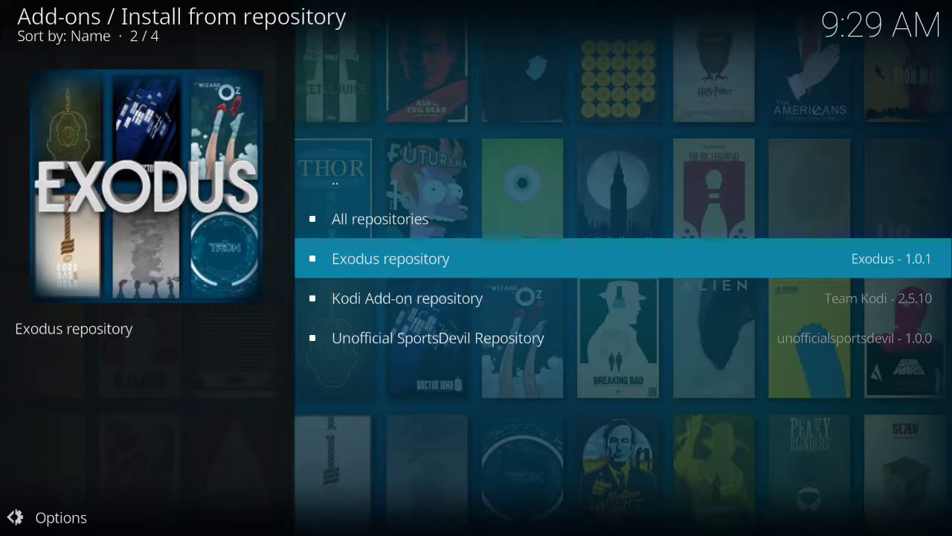
{"action": "key", "text": "Down"}
{"action": "key", "text": "Down"}
{"action": "key", "text": "Return"}
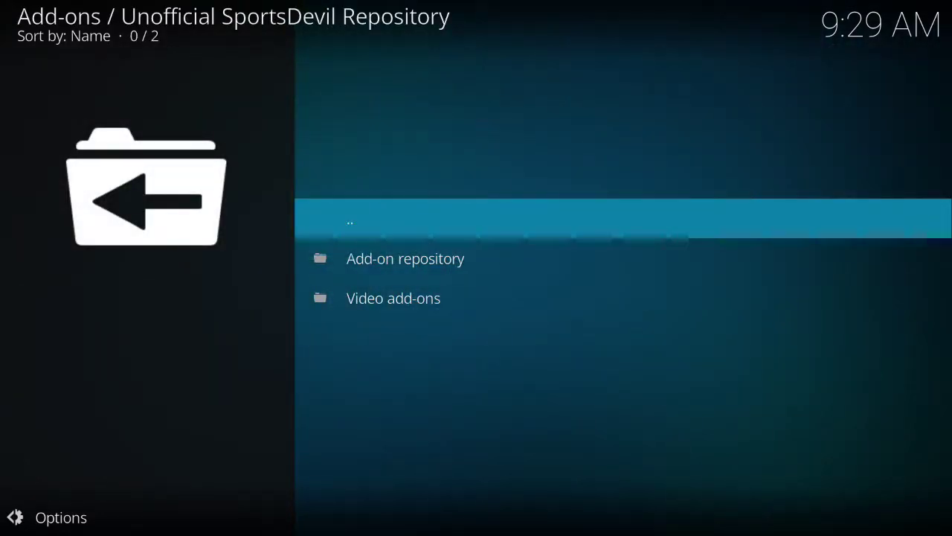
{"action": "key", "text": "Down"}
{"action": "key", "text": "Down"}
{"action": "key", "text": "Return"}
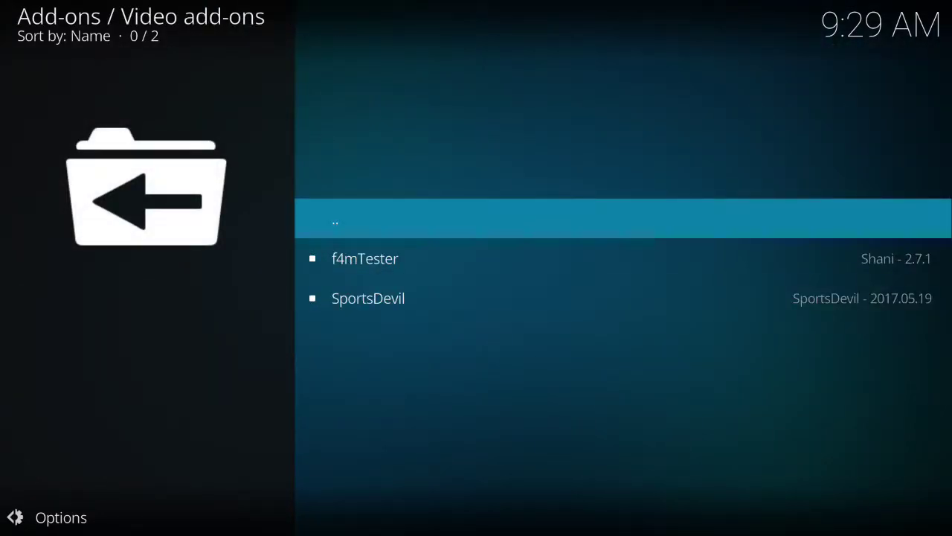
{"action": "key", "text": "Down"}
{"action": "key", "text": "Down"}
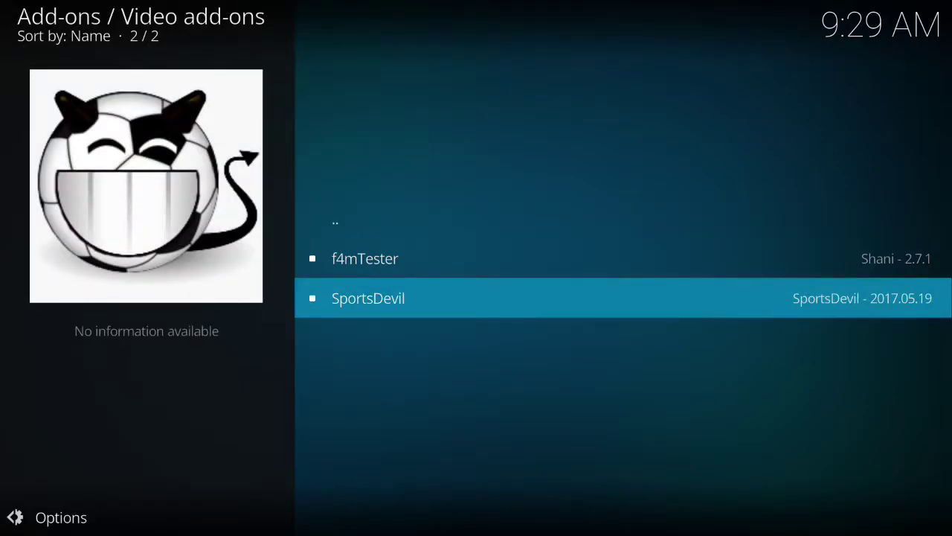
{"action": "key", "text": "Return"}
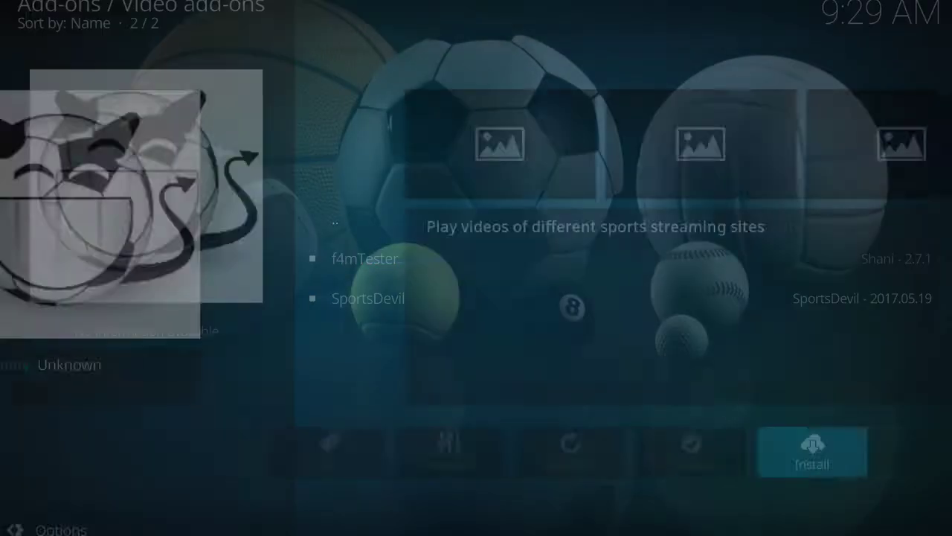
{"action": "key", "text": "Return"}
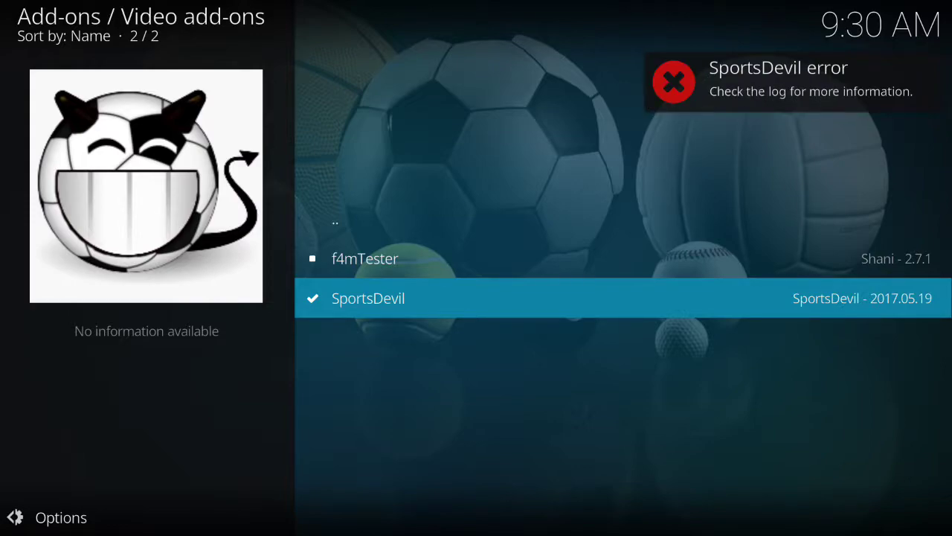
Back out of the repository lists to the Add-on browser.
{"action": "key", "text": "BackSpace"}
{"action": "key", "text": "BackSpace"}
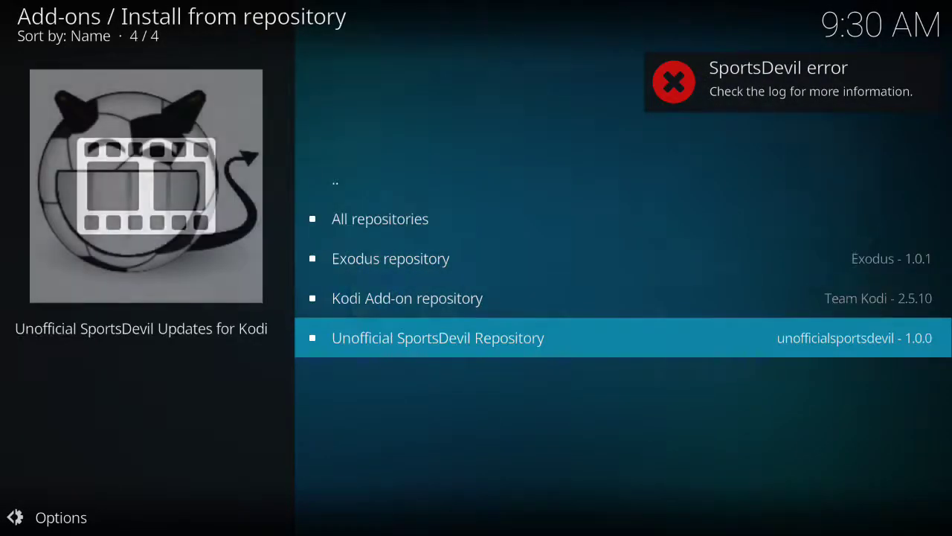
{"action": "key", "text": "BackSpace"}
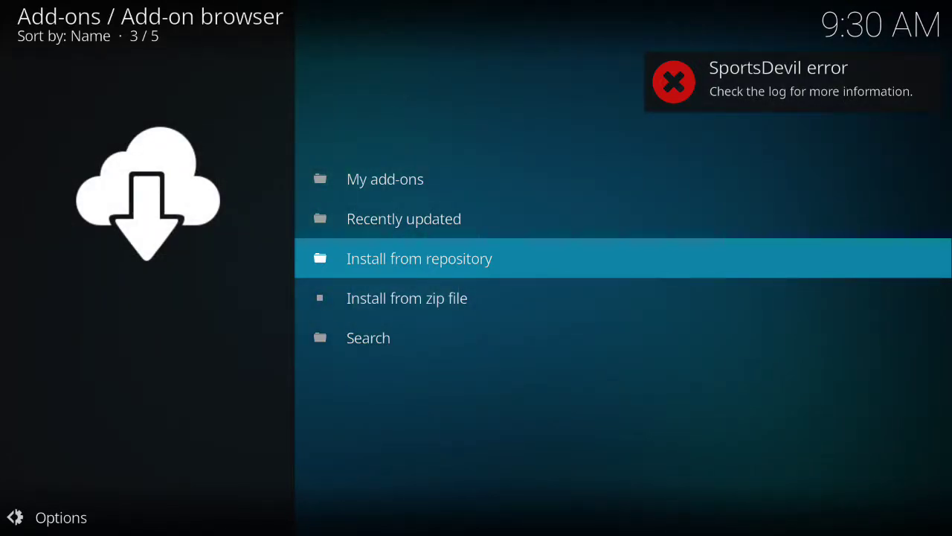
{"action": "key", "text": "Down"}
Browse the zip file source to fusion's kodi-repos/english folder.
{"action": "key", "text": "Return"}
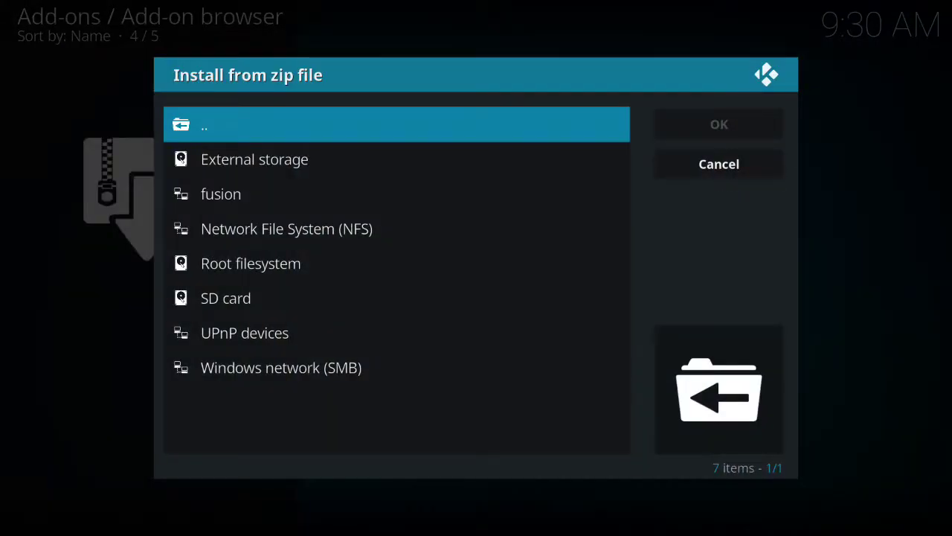
{"action": "key", "text": "Down"}
{"action": "key", "text": "Down"}
{"action": "key", "text": "Return"}
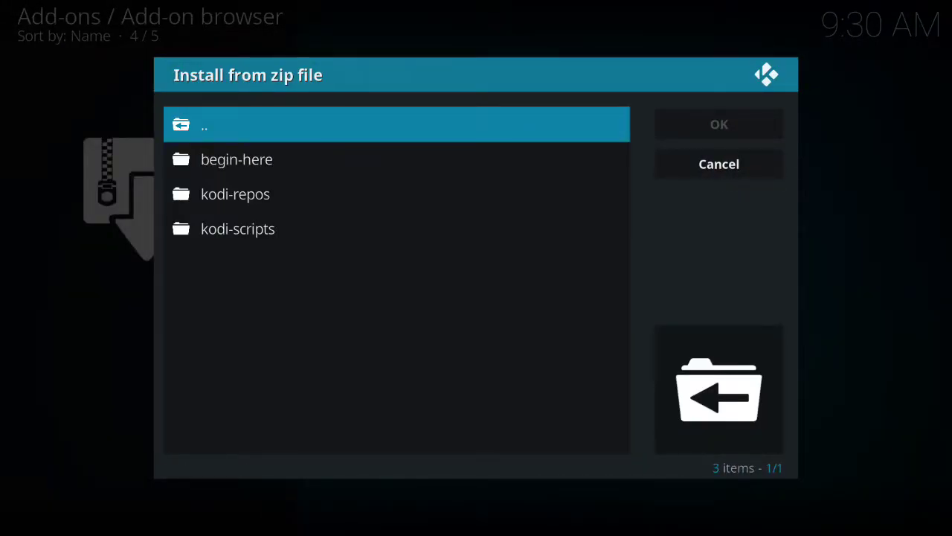
{"action": "key", "text": "Down"}
{"action": "key", "text": "Down"}
{"action": "key", "text": "Return"}
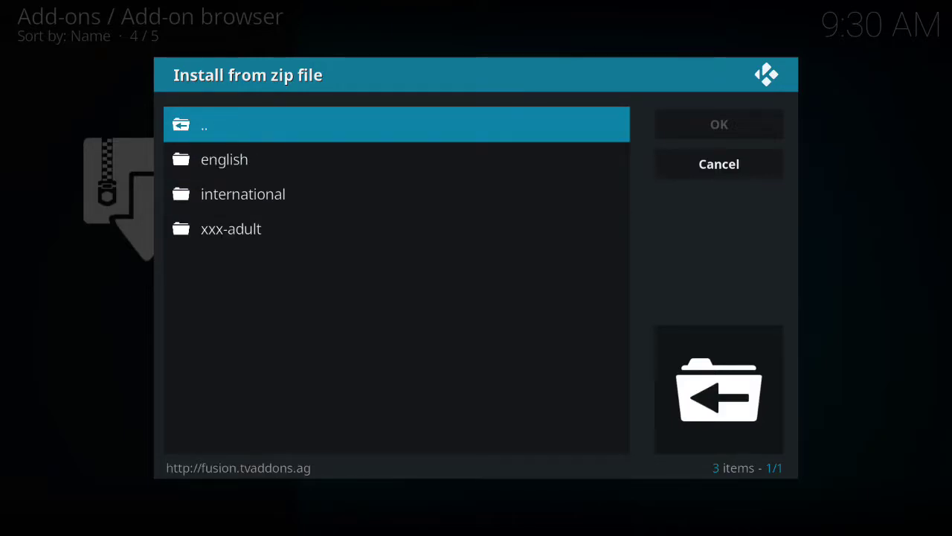
{"action": "key", "text": "Down"}
{"action": "key", "text": "Return"}
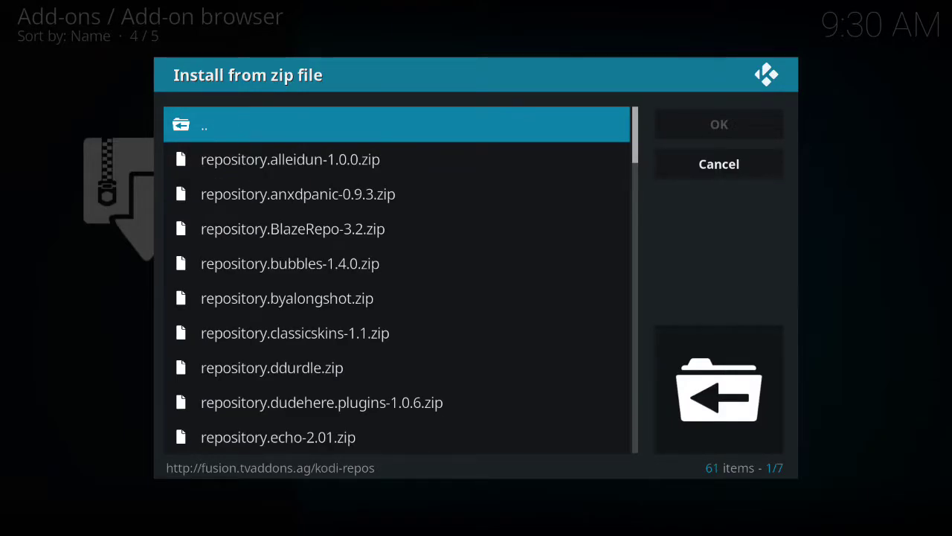
Install the tknorris Release Repository from repository.tknorris.release-1.0.2.zip.
{"action": "key", "text": "Down"}
{"action": "key", "text": "Down"}
{"action": "key", "text": "Down"}
{"action": "key", "text": "Down"}
{"action": "key", "text": "Down"}
{"action": "key", "text": "Down"}
{"action": "key", "text": "Down"}
{"action": "key", "text": "Down"}
{"action": "key", "text": "Down"}
{"action": "key", "text": "Down"}
{"action": "key", "text": "Down"}
{"action": "key", "text": "Down"}
{"action": "key", "text": "Down"}
{"action": "key", "text": "Down"}
{"action": "key", "text": "Down"}
{"action": "key", "text": "Down"}
{"action": "key", "text": "Down"}
{"action": "key", "text": "Down"}
{"action": "key", "text": "Down"}
{"action": "key", "text": "Down"}
{"action": "key", "text": "Down"}
{"action": "key", "text": "Down"}
{"action": "key", "text": "Down"}
{"action": "key", "text": "Down"}
{"action": "key", "text": "Down"}
{"action": "key", "text": "Down"}
{"action": "key", "text": "Down"}
{"action": "key", "text": "Down"}
{"action": "key", "text": "Down"}
{"action": "key", "text": "Down"}
{"action": "key", "text": "Down"}
{"action": "key", "text": "Up"}
{"action": "key", "text": "Up"}
{"action": "key", "text": "Up"}
{"action": "key", "text": "Up"}
{"action": "key", "text": "Up"}
{"action": "key", "text": "Up"}
{"action": "key", "text": "Up"}
{"action": "key", "text": "Up"}
{"action": "key", "text": "Up"}
{"action": "key", "text": "Up"}
{"action": "key", "text": "Up"}
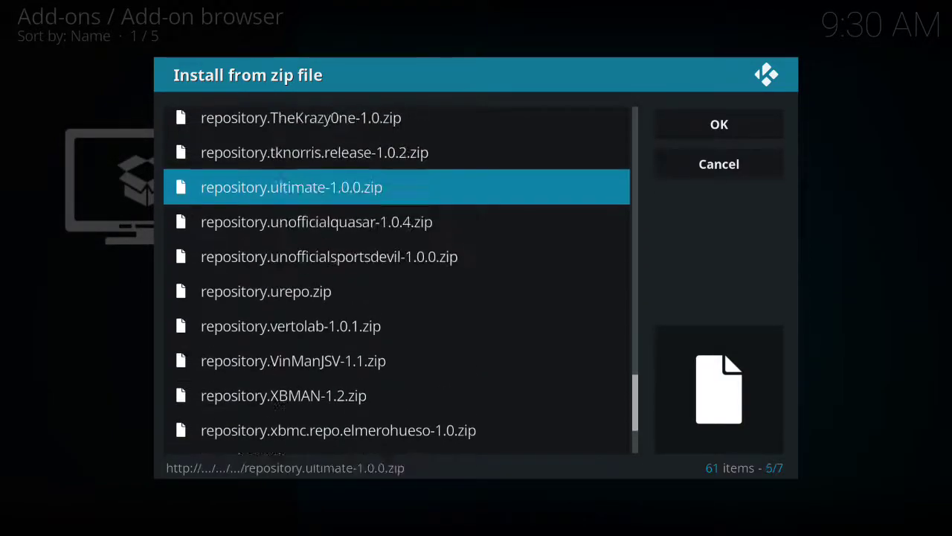
{"action": "key", "text": "Up"}
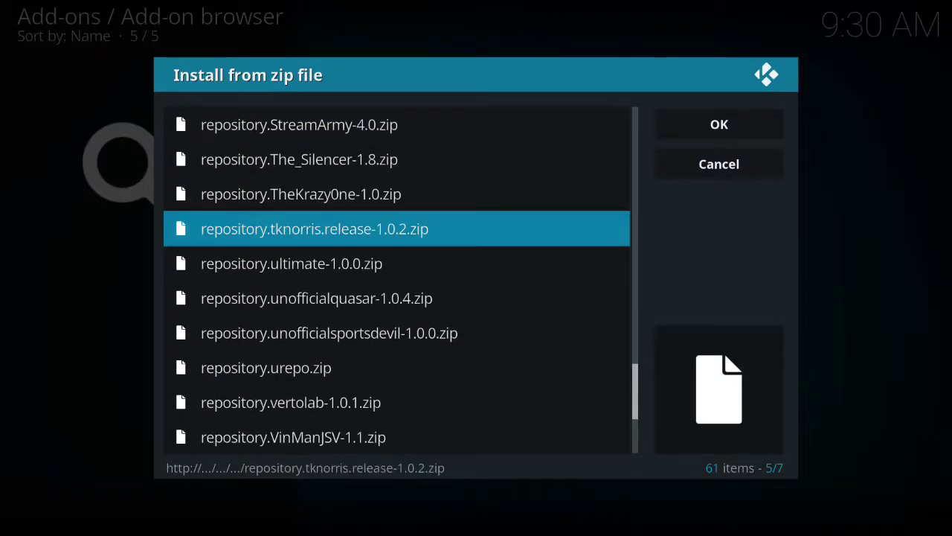
{"action": "key", "text": "Escape"}
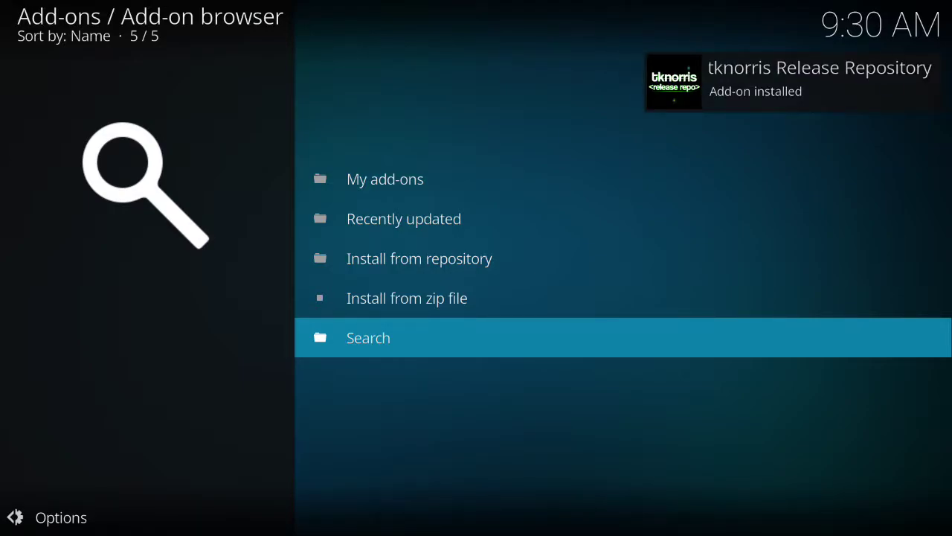
{"action": "key", "text": "Up"}
{"action": "key", "text": "Up"}
{"action": "key", "text": "Return"}
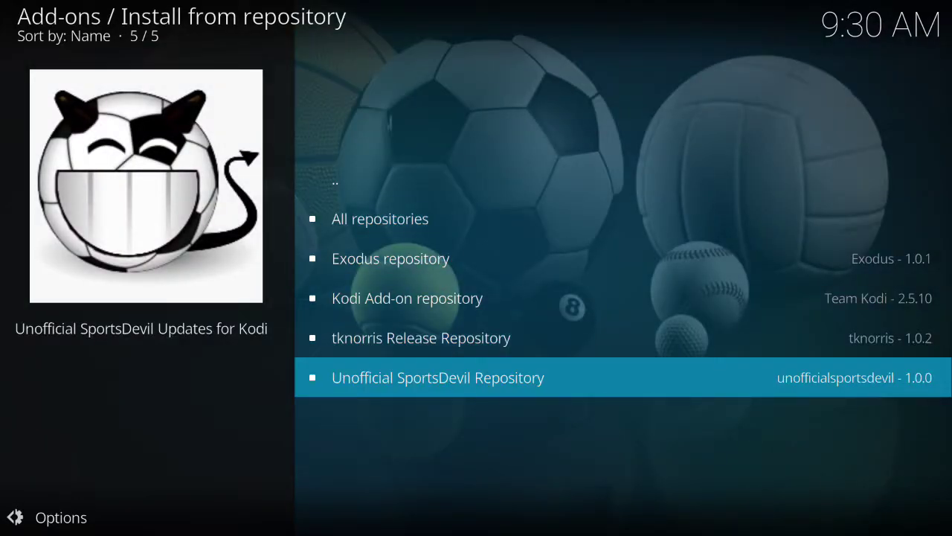
Install Stream All The Sources 2.0.136 from the tknorris Release Repository's Video add-ons.
{"action": "key", "text": "Up"}
{"action": "key", "text": "Return"}
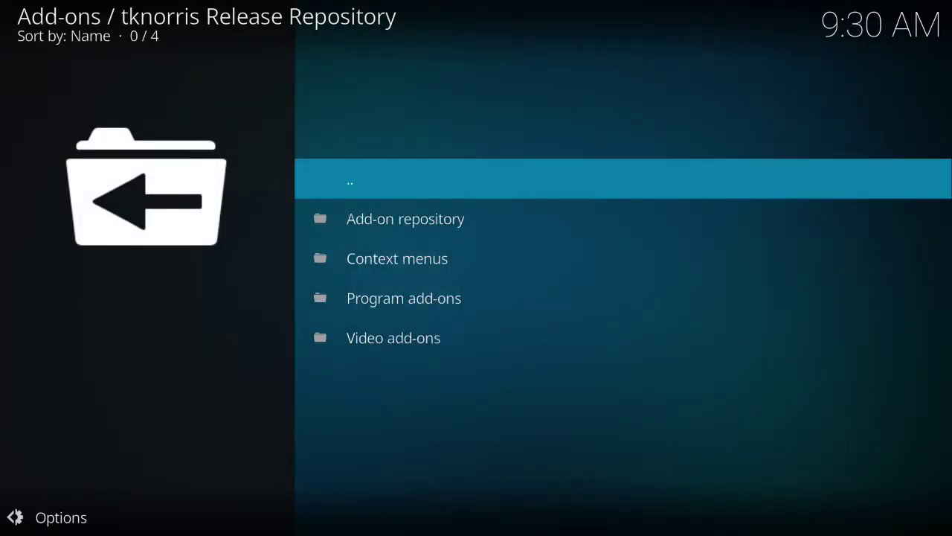
{"action": "key", "text": "Up"}
{"action": "key", "text": "Return"}
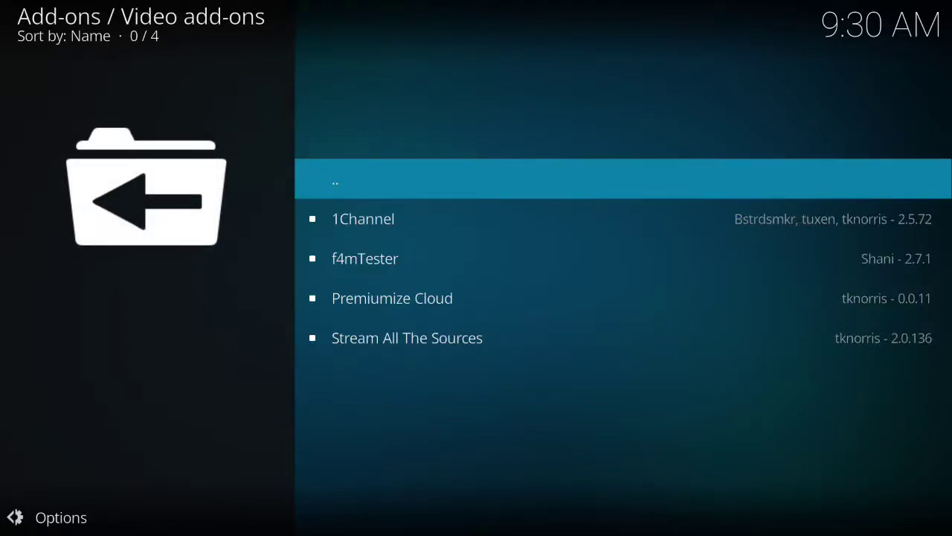
{"action": "key", "text": "Up"}
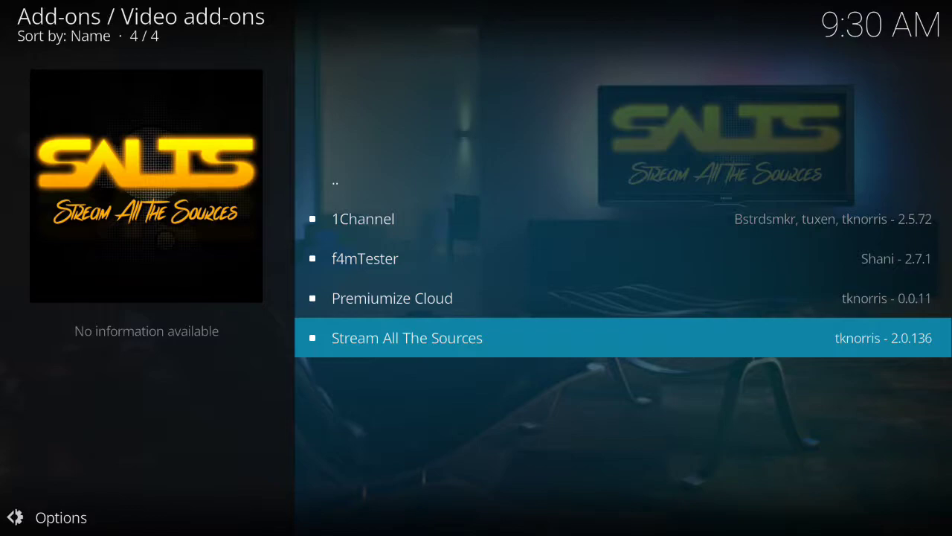
{"action": "key", "text": "Return"}
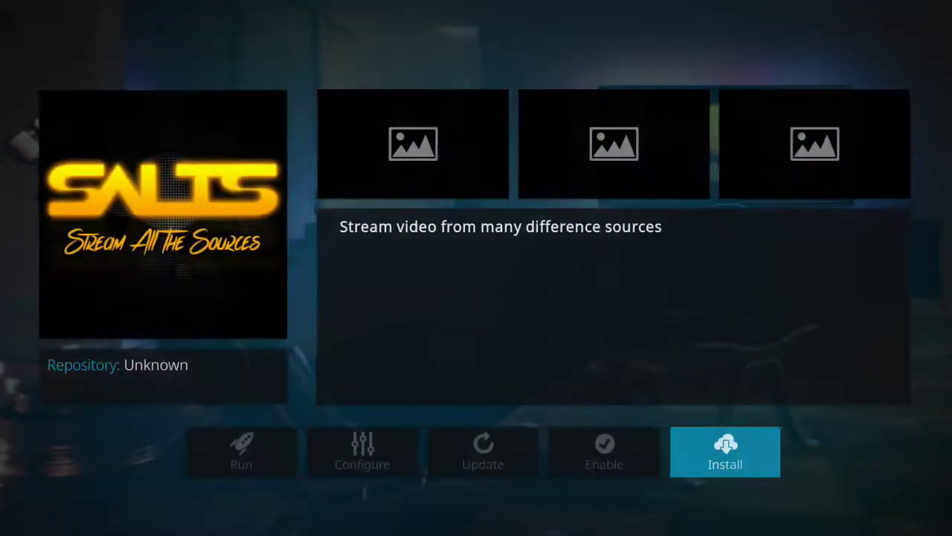
{"action": "key", "text": "Return"}
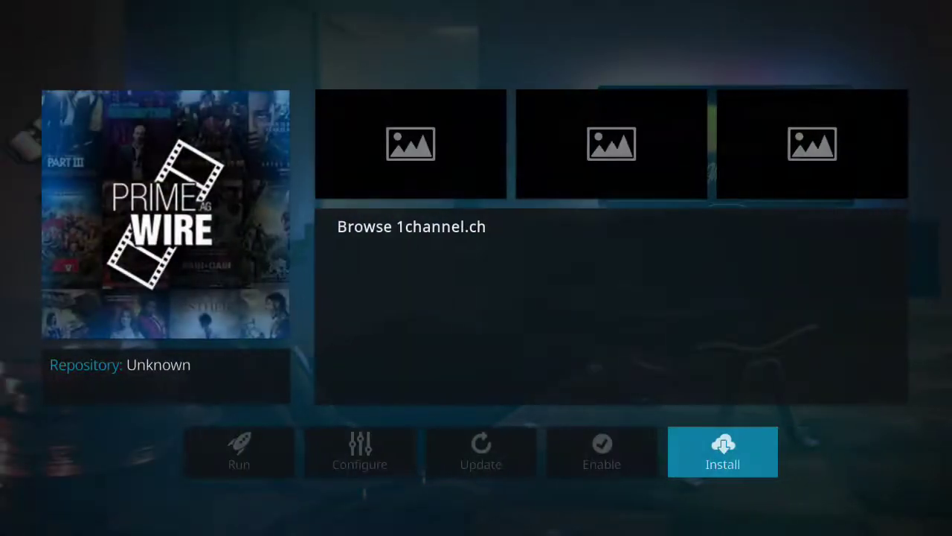
Install 1Channel 2.5.72, then return to the Add-on browser.
{"action": "key", "text": "Return"}
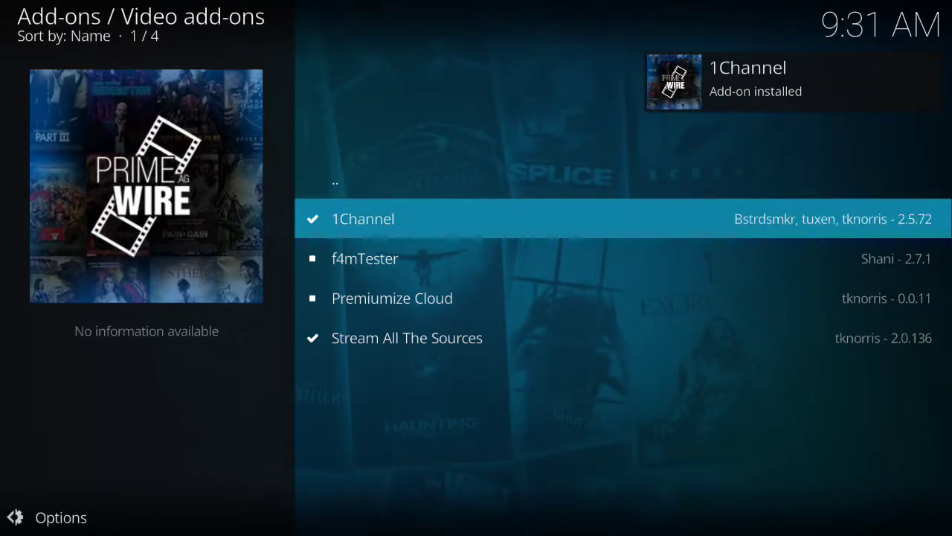
{"action": "key", "text": "BackSpace"}
{"action": "key", "text": "BackSpace"}
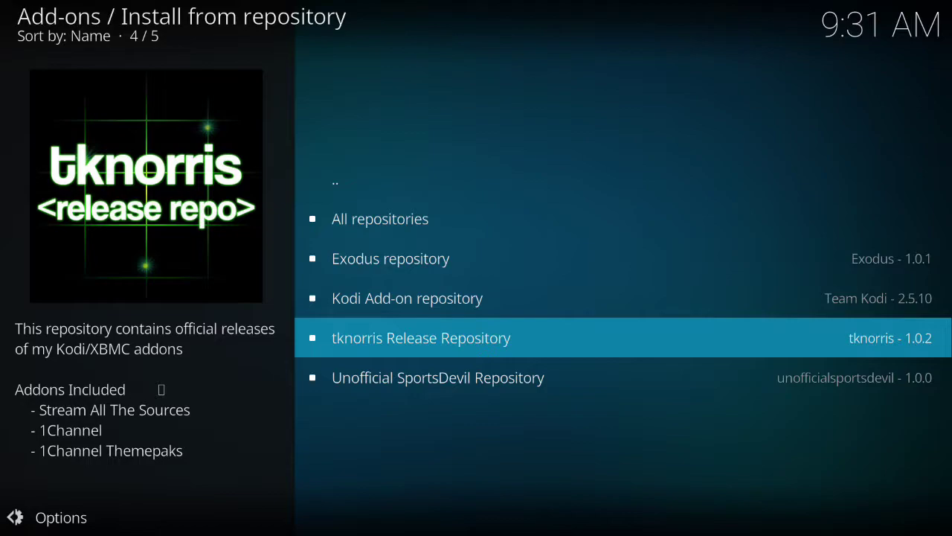
{"action": "key", "text": "BackSpace"}
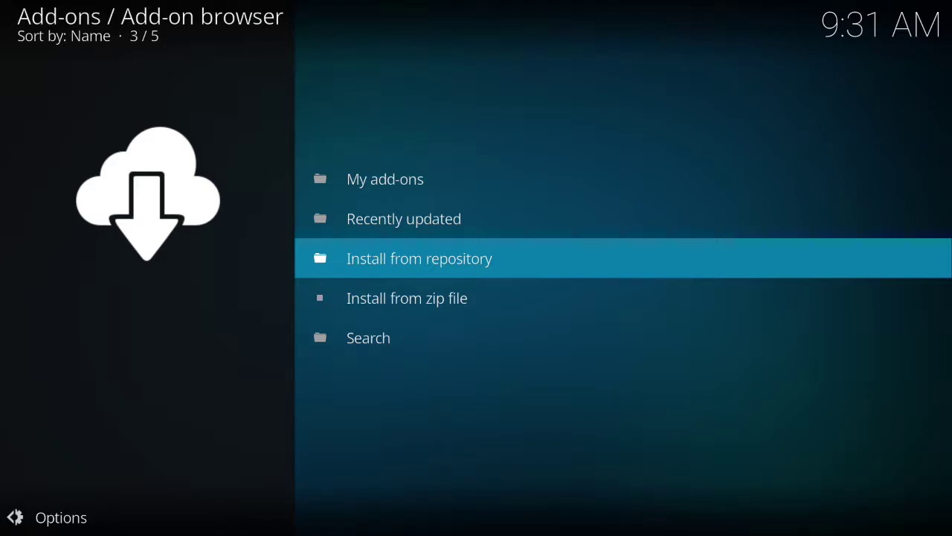
Browse the zip file source to fusion's kodi-repos/xxx-adult folder.
{"action": "key", "text": "Down"}
{"action": "key", "text": "Return"}
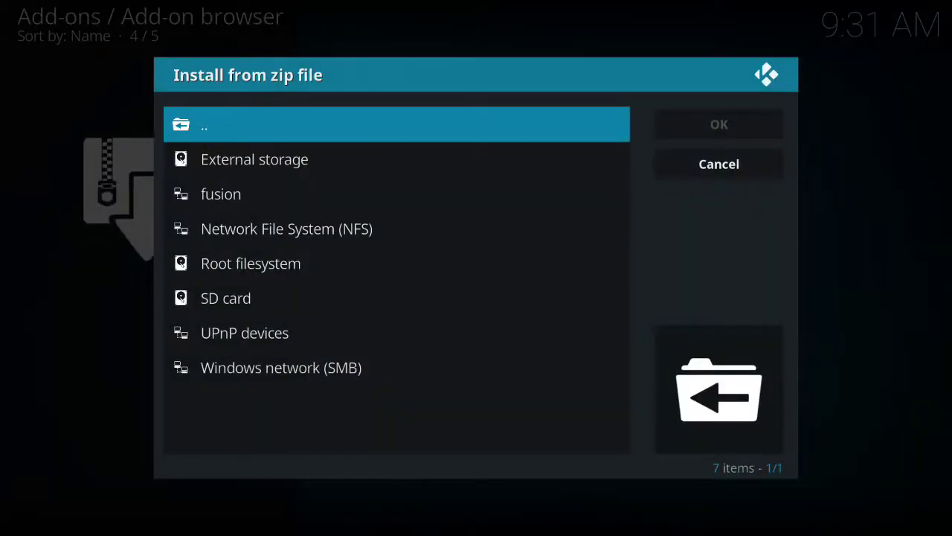
{"action": "key", "text": "Down"}
{"action": "key", "text": "Down"}
{"action": "key", "text": "Return"}
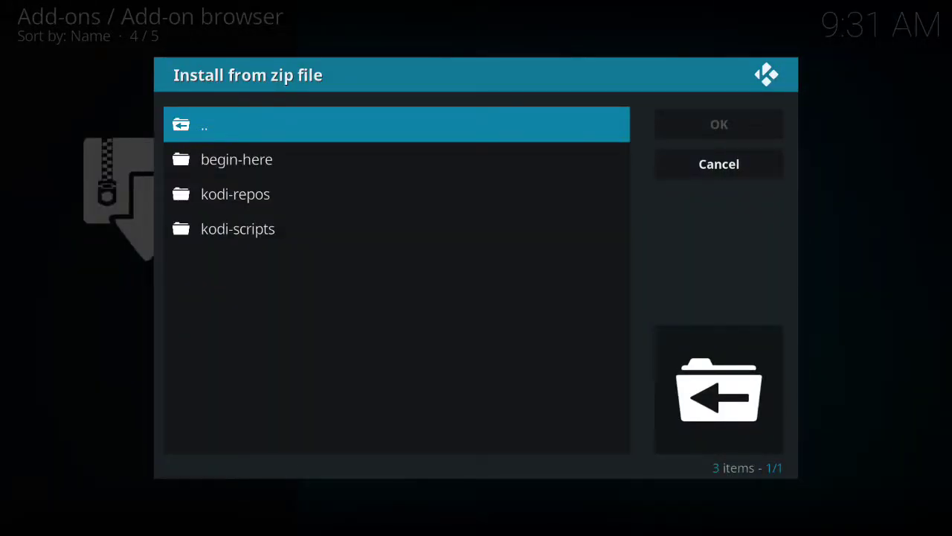
{"action": "key", "text": "Down"}
{"action": "key", "text": "Down"}
{"action": "key", "text": "Return"}
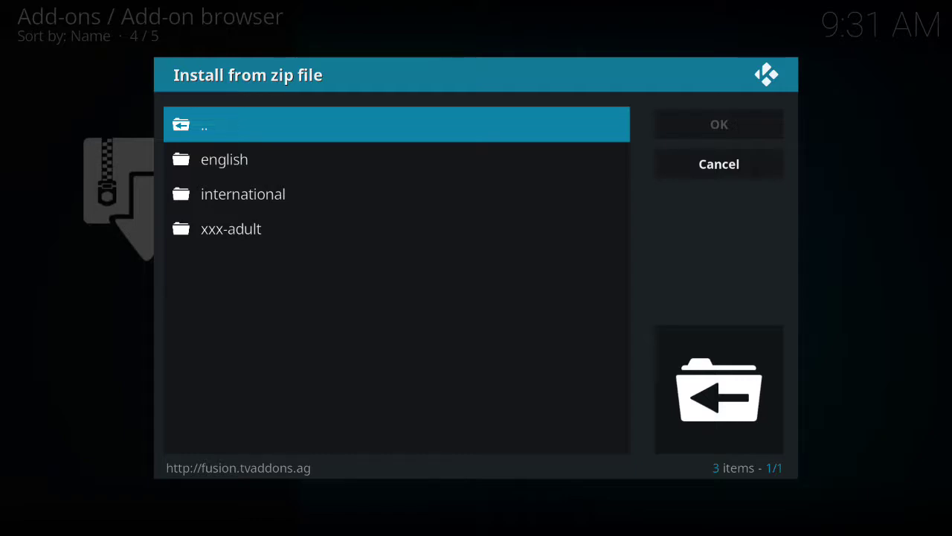
{"action": "key", "text": "Down"}
{"action": "key", "text": "Down"}
{"action": "key", "text": "Down"}
{"action": "key", "text": "Return"}
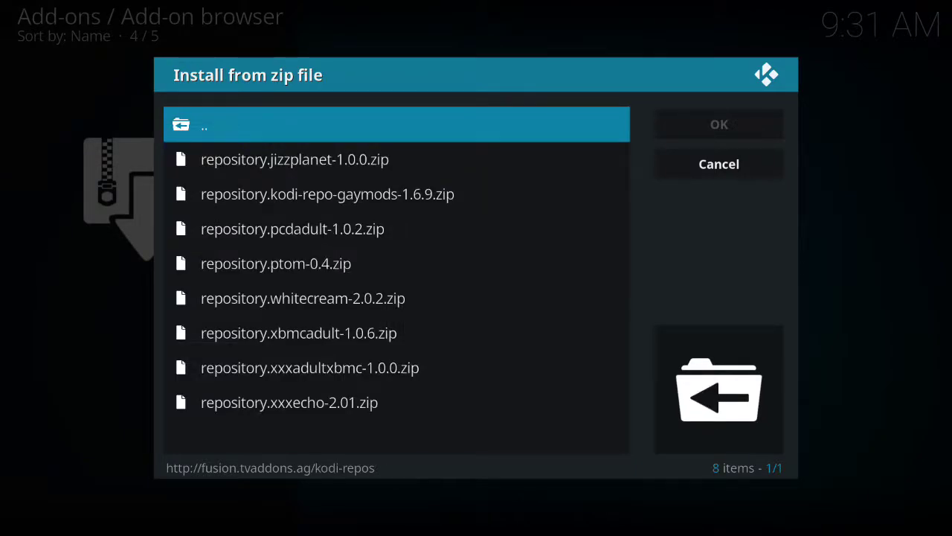
Install WhiteCream repo 2.0.2 from repository.whitecream-2.0.2.zip.
{"action": "left_click", "coordinate": [298, 332]}
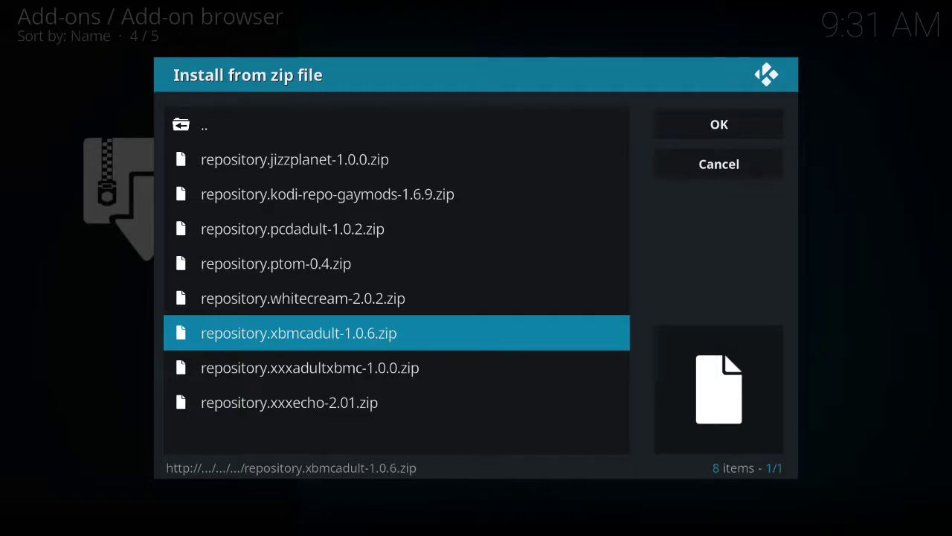
{"action": "key", "text": "Up"}
{"action": "key", "text": "Escape"}
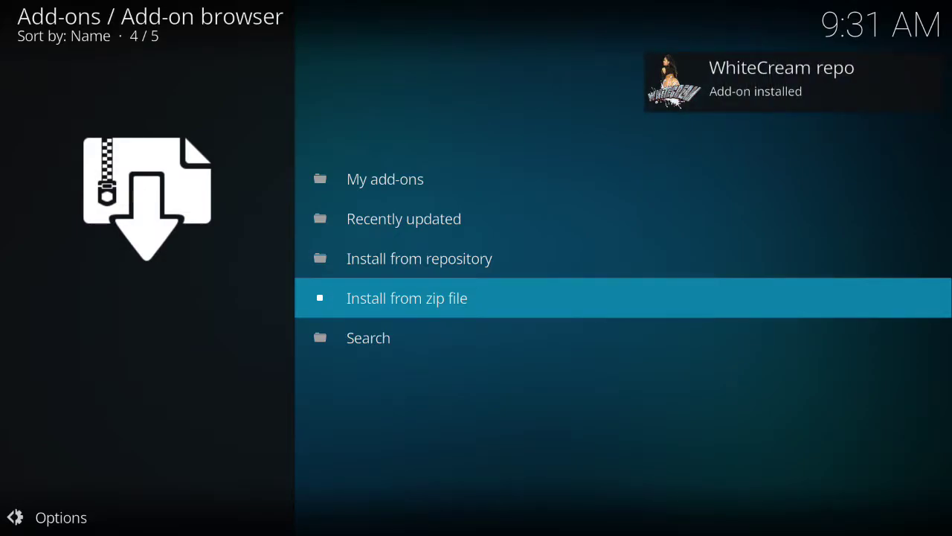
{"action": "key", "text": "Up"}
{"action": "key", "text": "Return"}
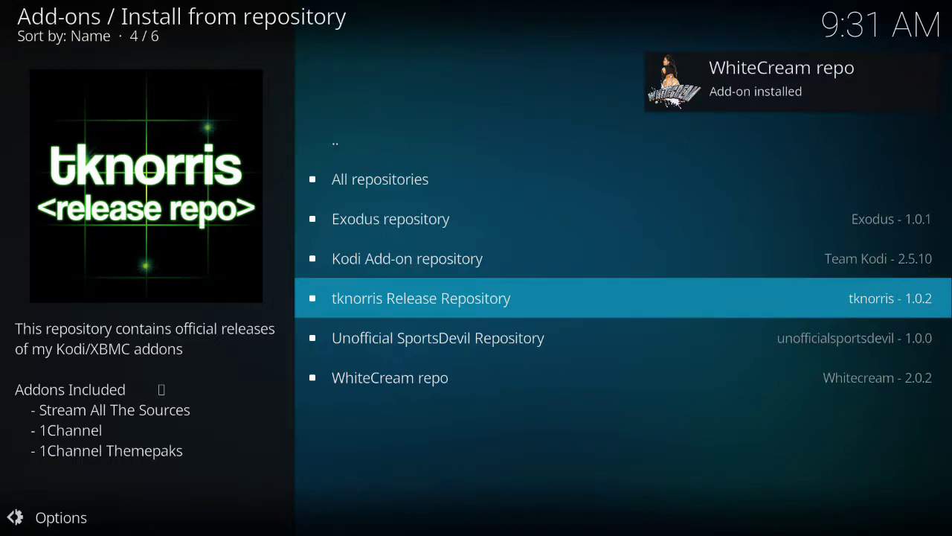
Install Ultimate Whitecream from the WhiteCream repo's Video add-ons, download reaching 29%.
{"action": "key", "text": "Down"}
{"action": "key", "text": "Down"}
{"action": "key", "text": "Return"}
{"action": "key", "text": "Down"}
{"action": "key", "text": "Down"}
{"action": "key", "text": "Return"}
{"action": "key", "text": "Down"}
{"action": "key", "text": "Down"}
{"action": "key", "text": "Return"}
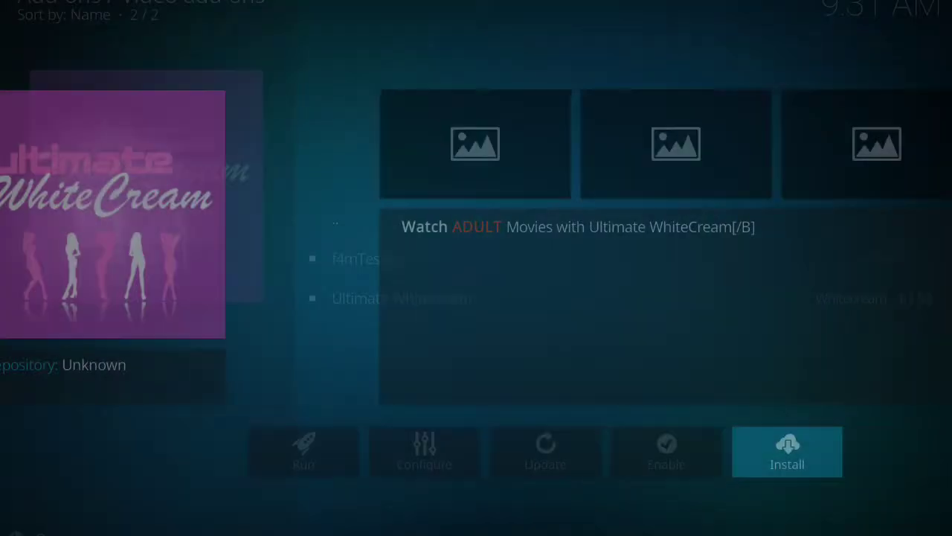
{"action": "key", "text": "Return"}
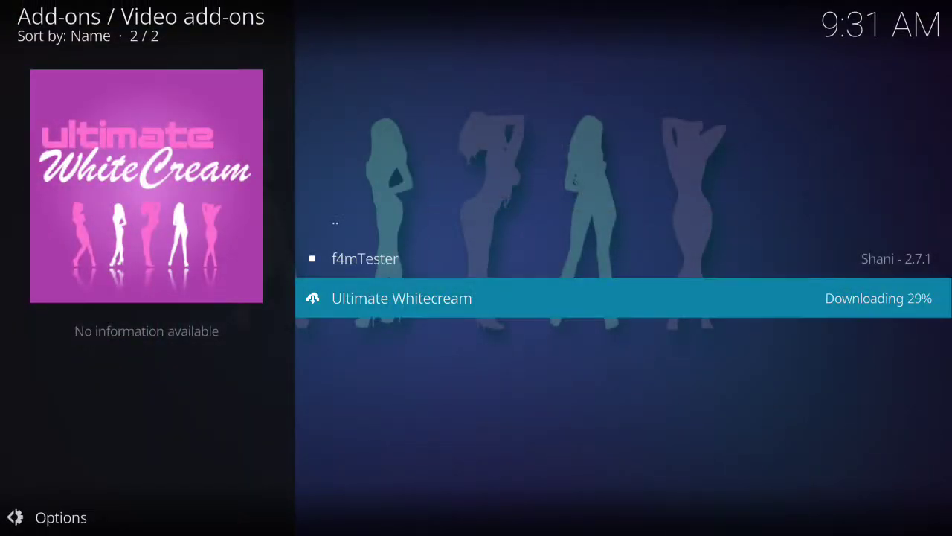